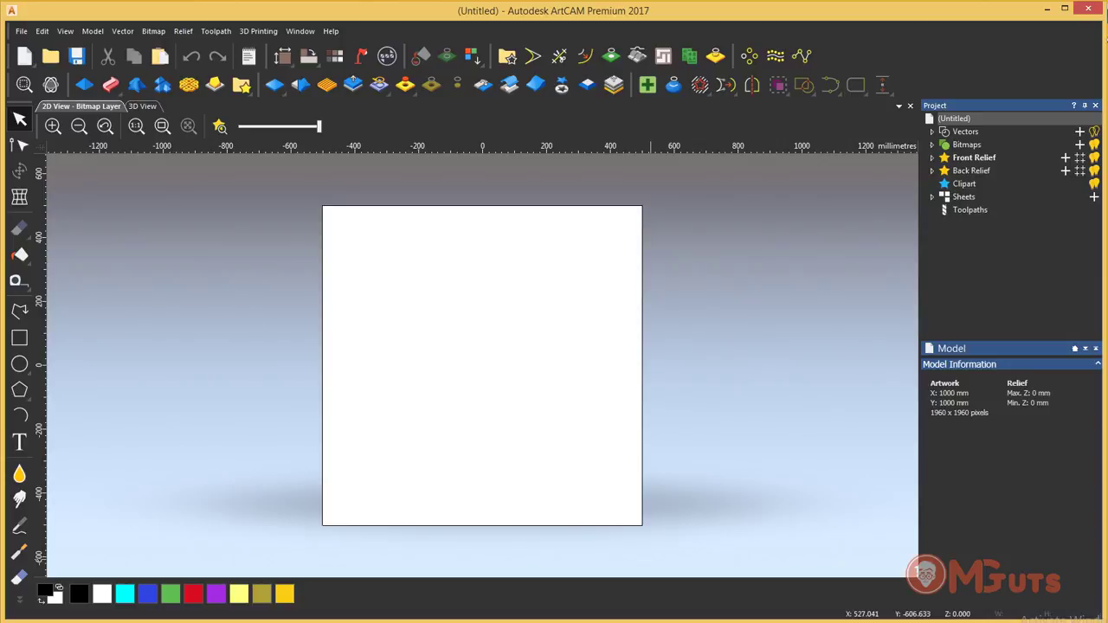
Step: Enable 'Allow right-click zooming' under 2D View in Options and apply it
{"action": "left_click", "coordinate": [43, 32]}
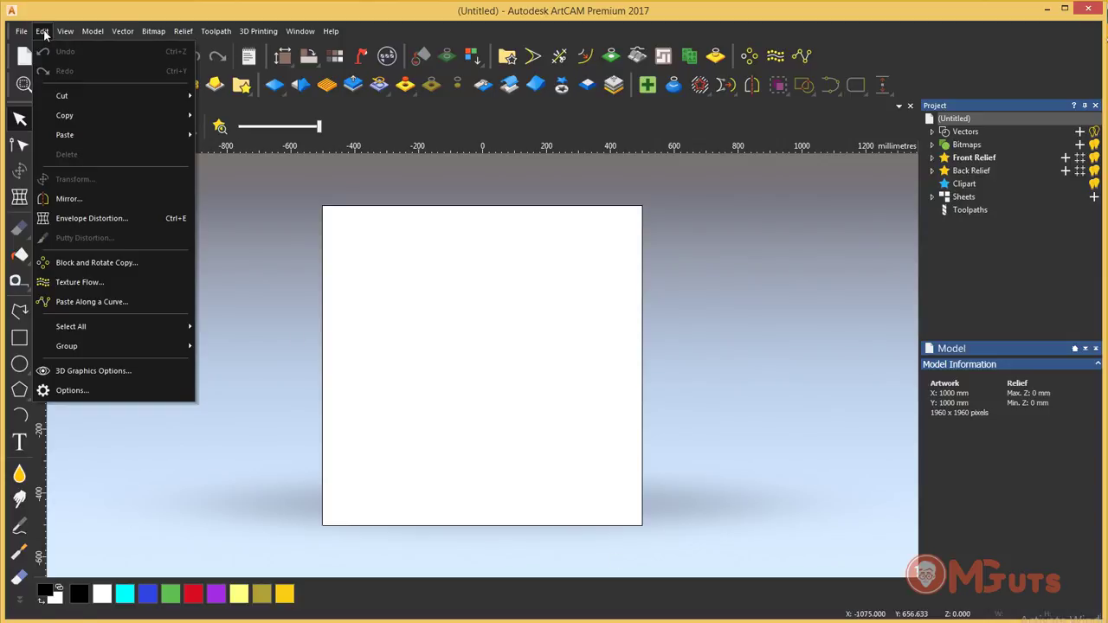
{"action": "left_click", "coordinate": [96, 390]}
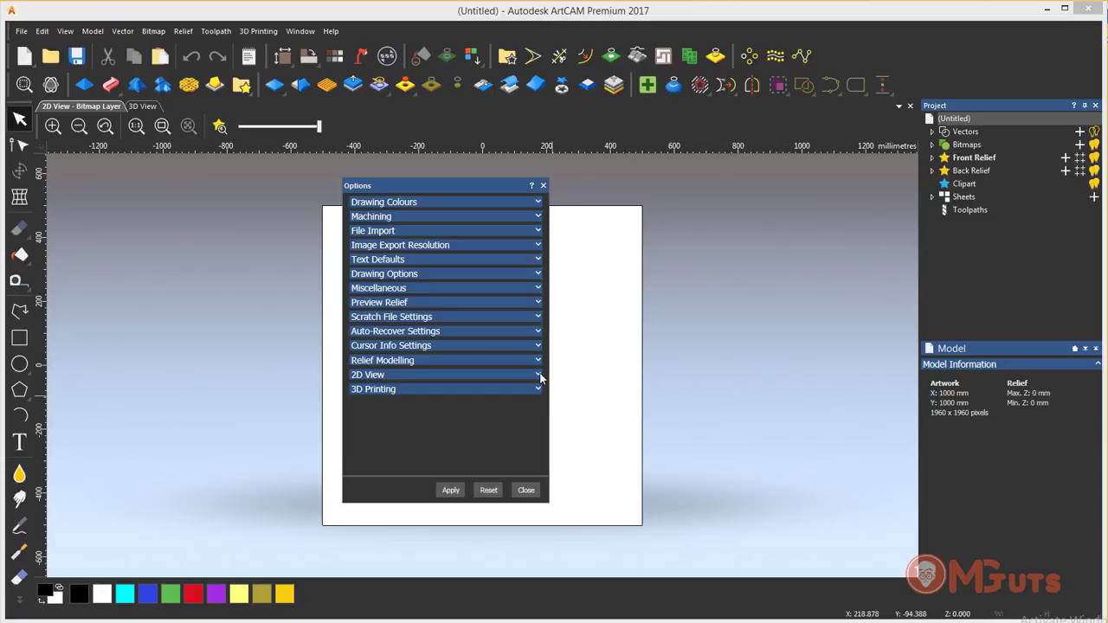
{"action": "left_click", "coordinate": [537, 377]}
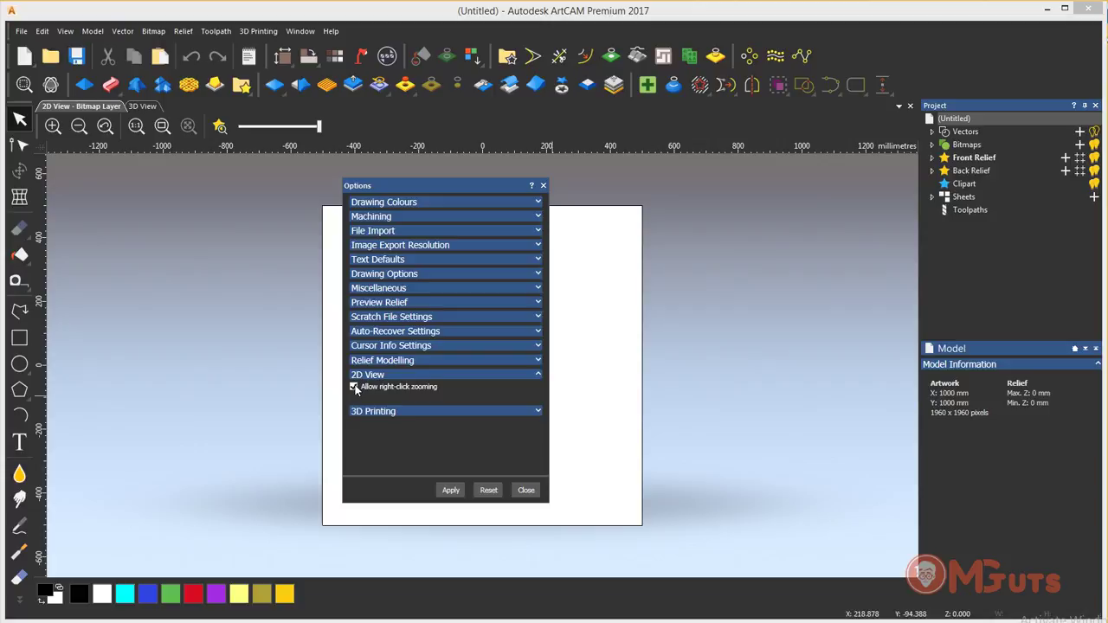
{"action": "left_click", "coordinate": [451, 490]}
{"action": "left_click", "coordinate": [527, 491]}
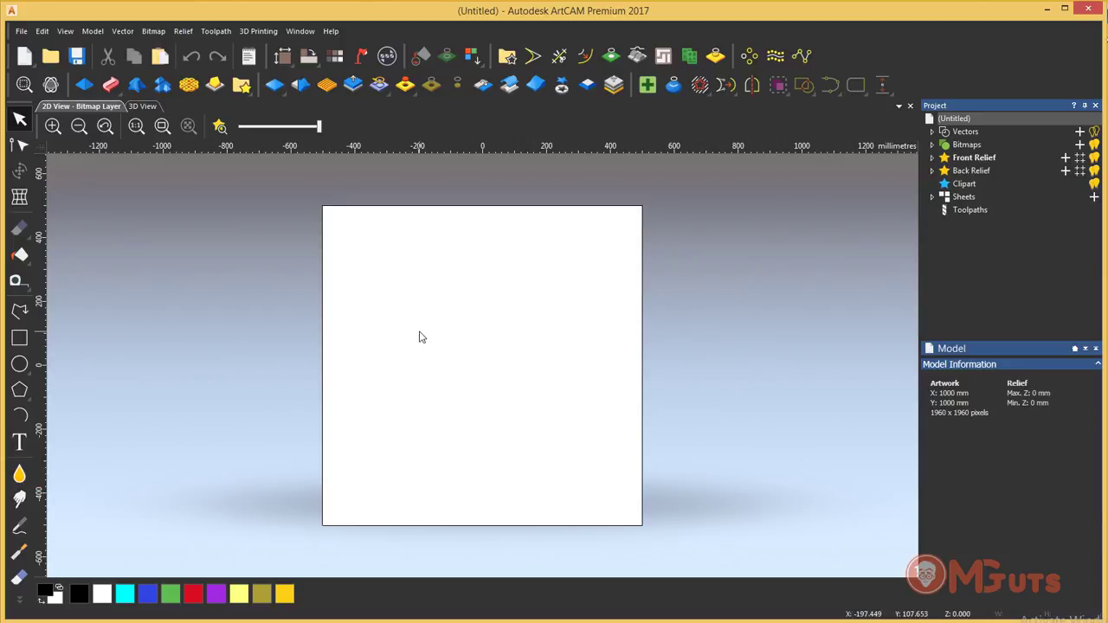
{"action": "scroll", "coordinate": [419, 337], "scroll_direction": "up", "scroll_amount": 2}
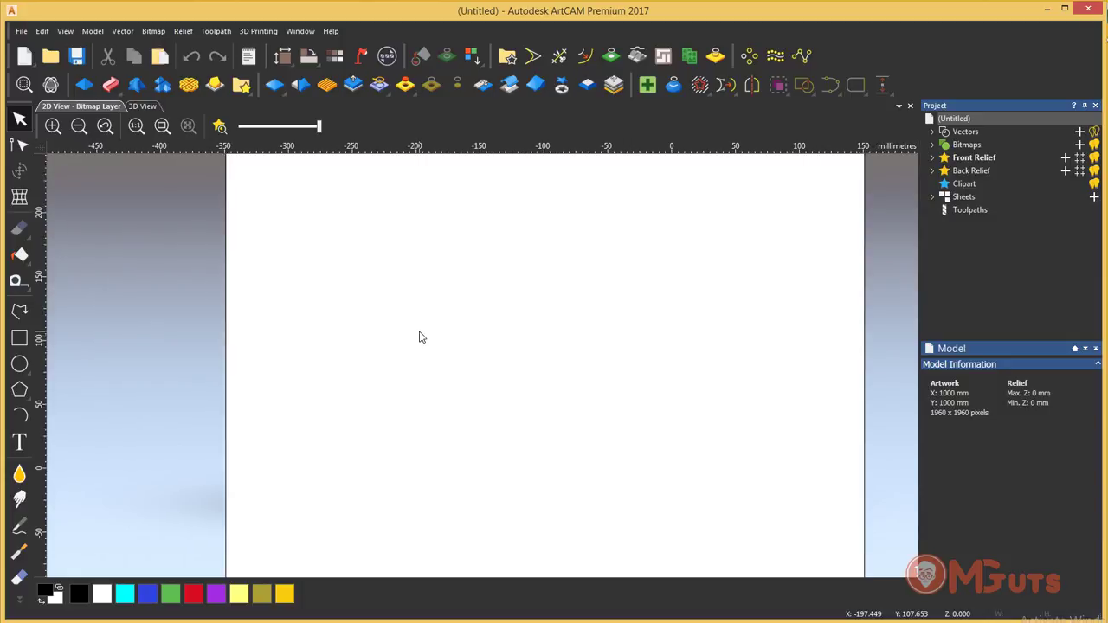
{"action": "scroll", "coordinate": [419, 337], "scroll_direction": "up", "scroll_amount": 2}
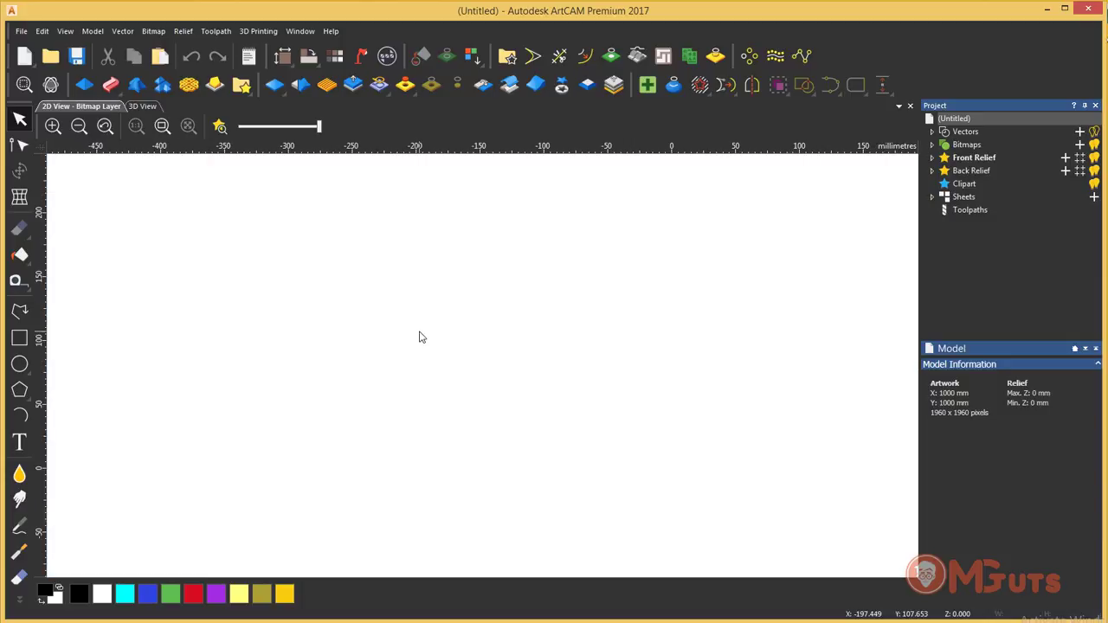
{"action": "scroll", "coordinate": [419, 336], "scroll_direction": "down", "scroll_amount": 2}
{"action": "scroll", "coordinate": [419, 337], "scroll_direction": "down", "scroll_amount": 2}
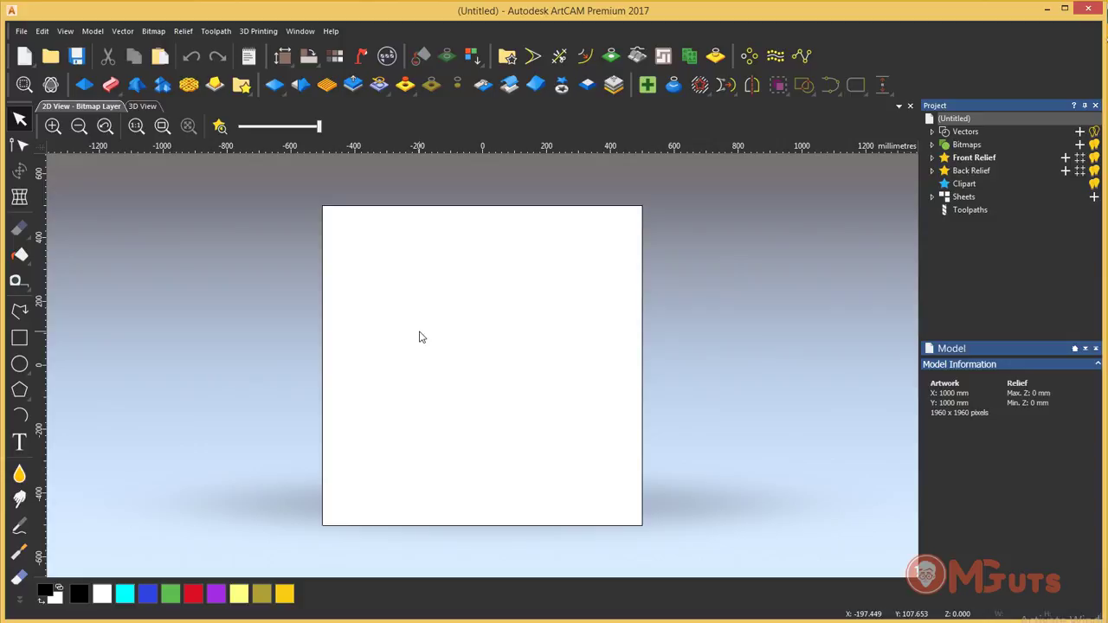
{"action": "scroll", "coordinate": [418, 337], "scroll_direction": "down", "scroll_amount": 2}
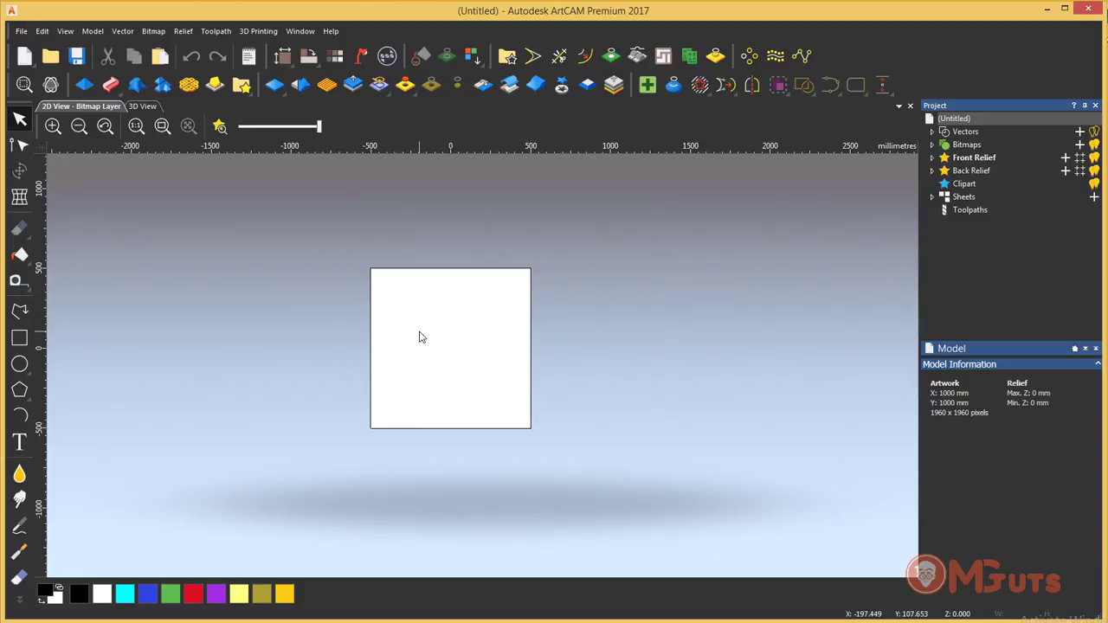
{"action": "scroll", "coordinate": [419, 337], "scroll_direction": "up", "scroll_amount": 2}
{"action": "scroll", "coordinate": [419, 336], "scroll_direction": "down", "scroll_amount": 2}
{"action": "scroll", "coordinate": [419, 337], "scroll_direction": "up", "scroll_amount": 2}
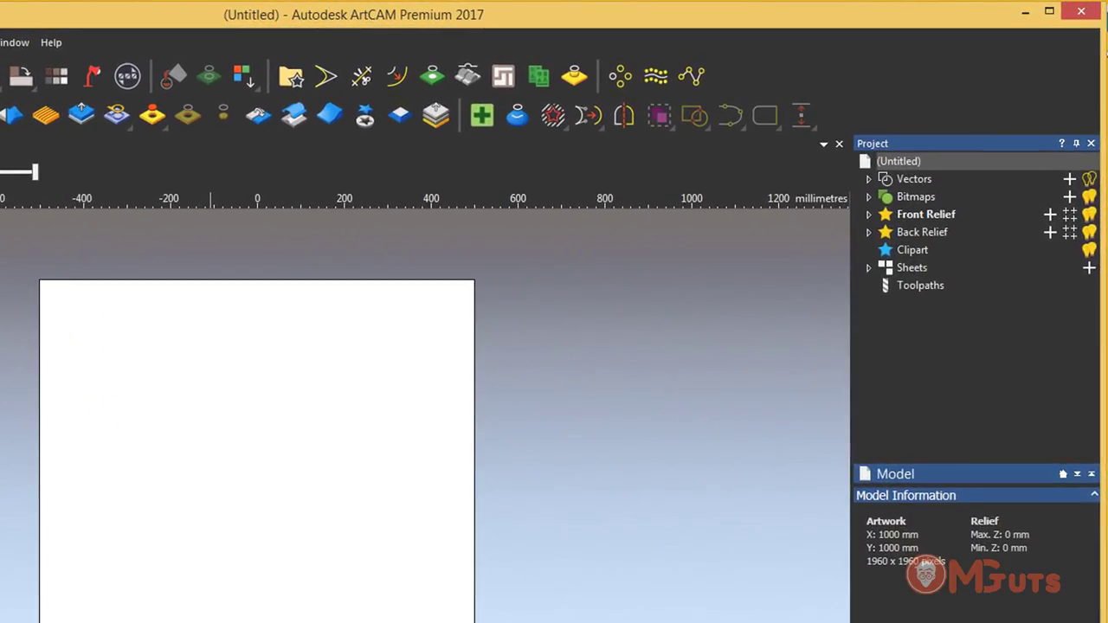
Step: Expand Vectors and add four layers, Vector Layer 1 to 4, keeping their default names
{"action": "left_click", "coordinate": [869, 179]}
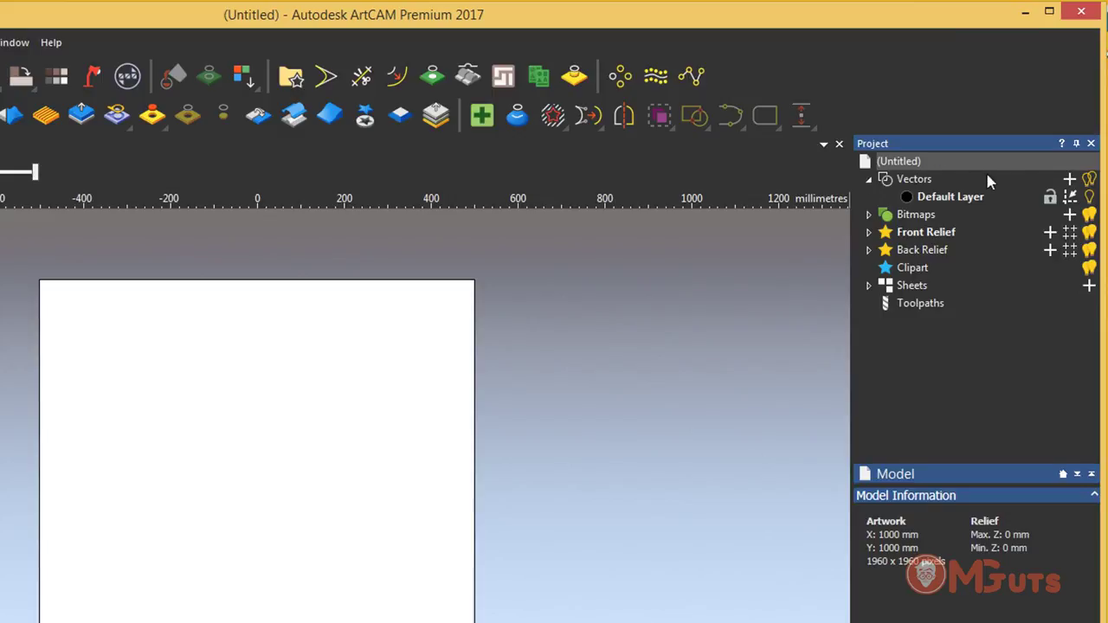
{"action": "left_click", "coordinate": [1071, 180]}
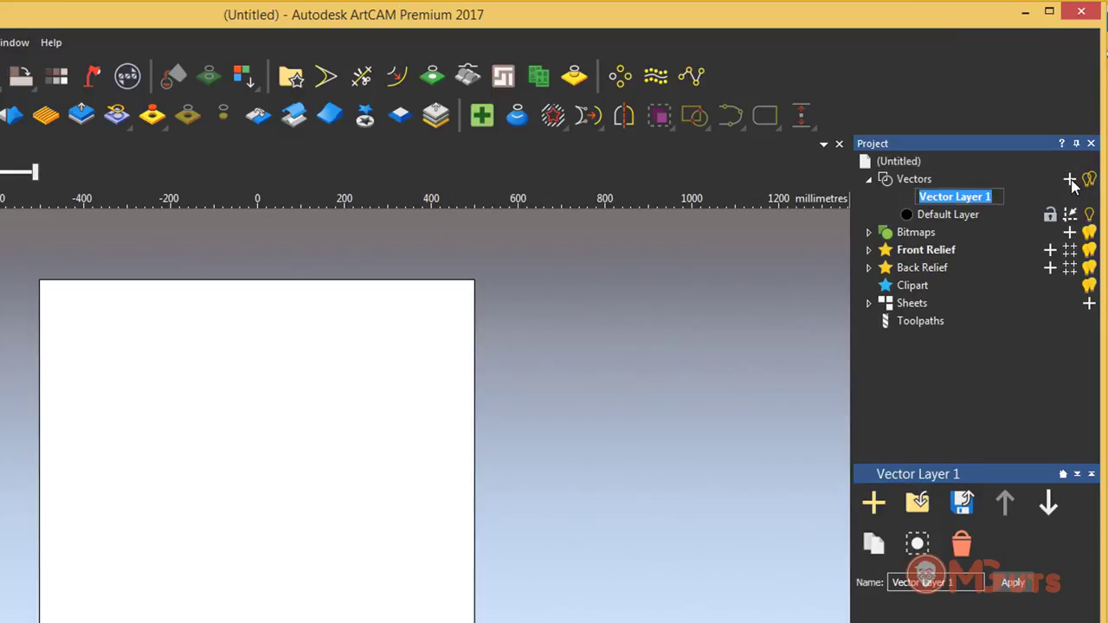
{"action": "left_click", "coordinate": [1070, 181]}
{"action": "key", "text": "Return"}
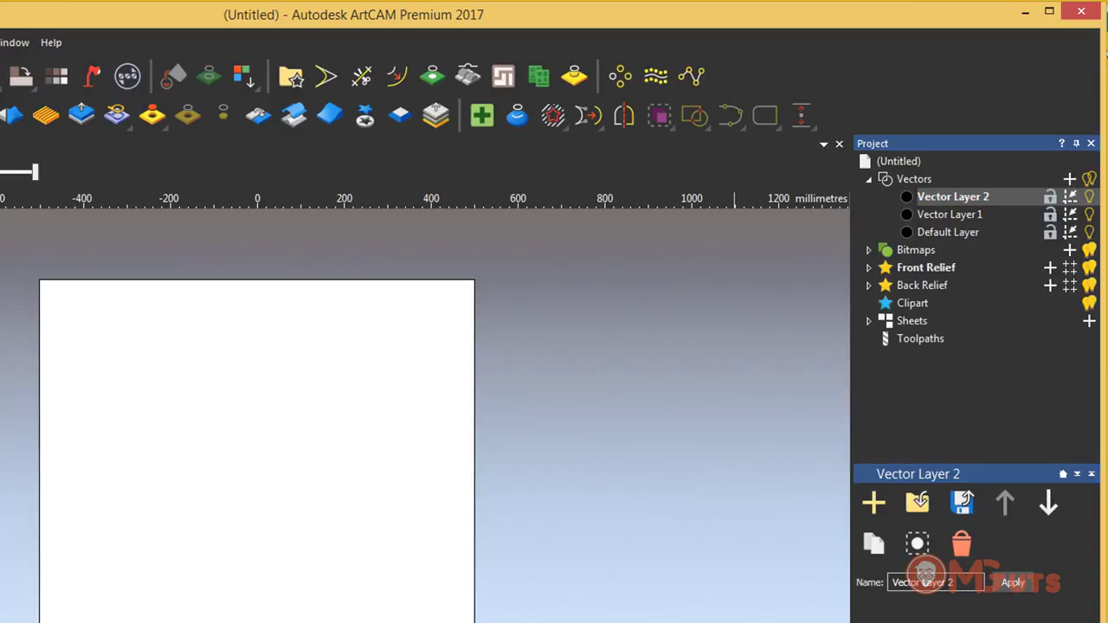
{"action": "left_click", "coordinate": [926, 179]}
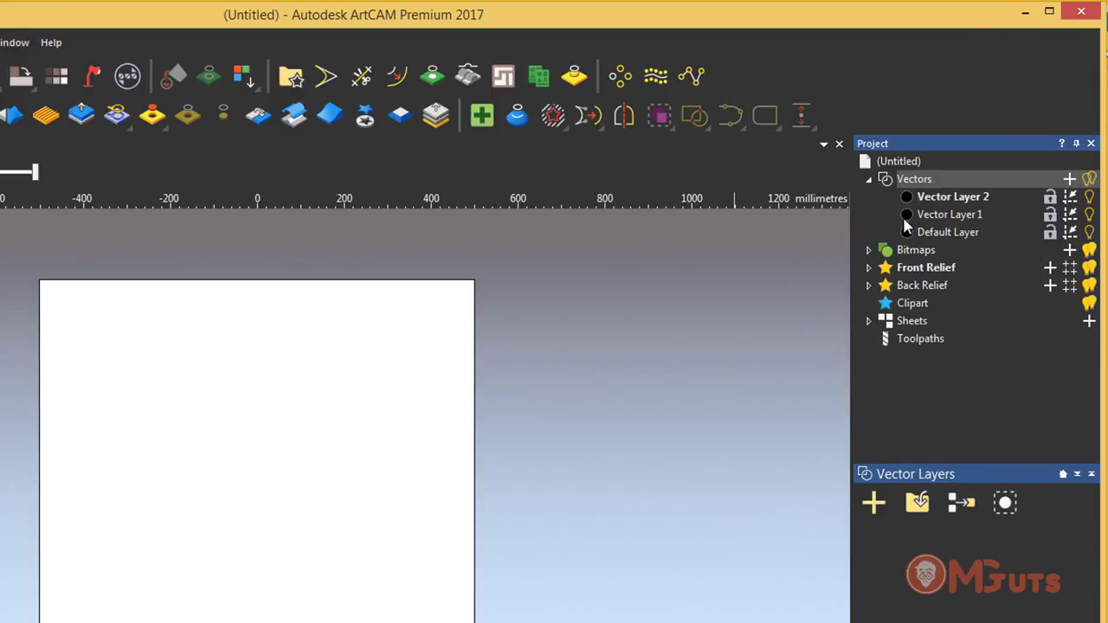
{"action": "left_click", "coordinate": [880, 512]}
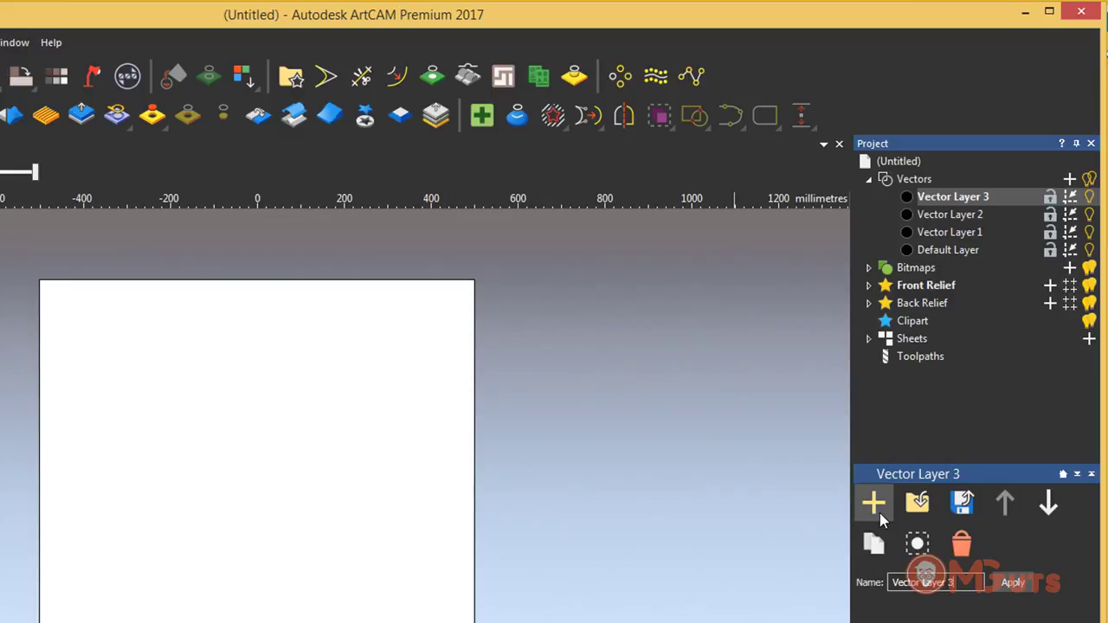
{"action": "left_click", "coordinate": [874, 503]}
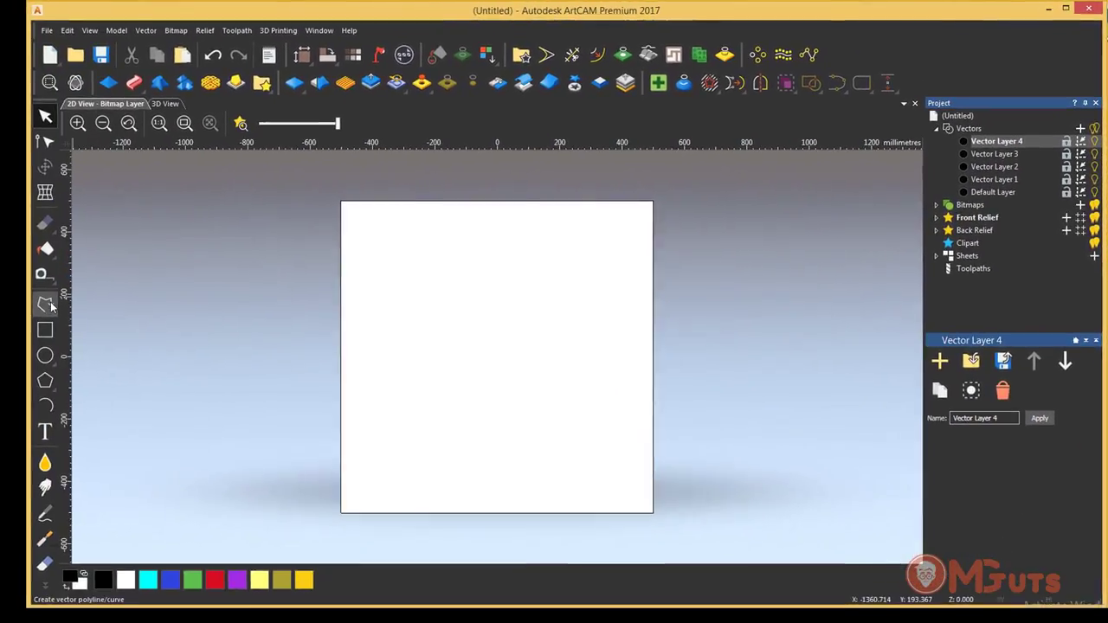
Step: Draw a closed polyline rectangle on the upper-left of the sheet, then return to selection
{"action": "left_click", "coordinate": [45, 303]}
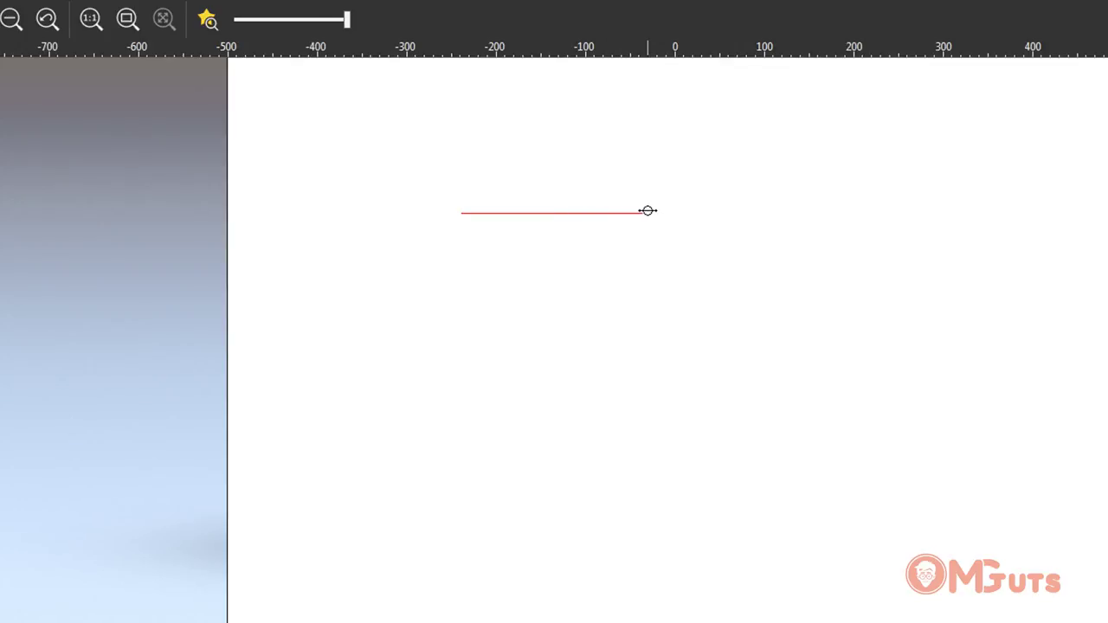
{"action": "left_click", "coordinate": [647, 211]}
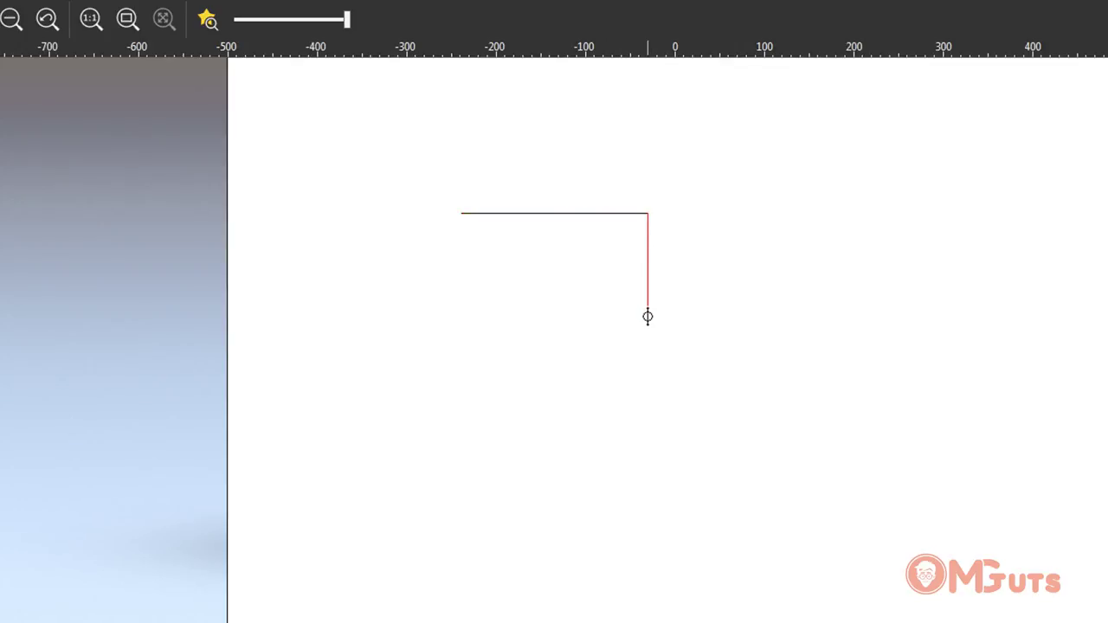
{"action": "left_click", "coordinate": [647, 332]}
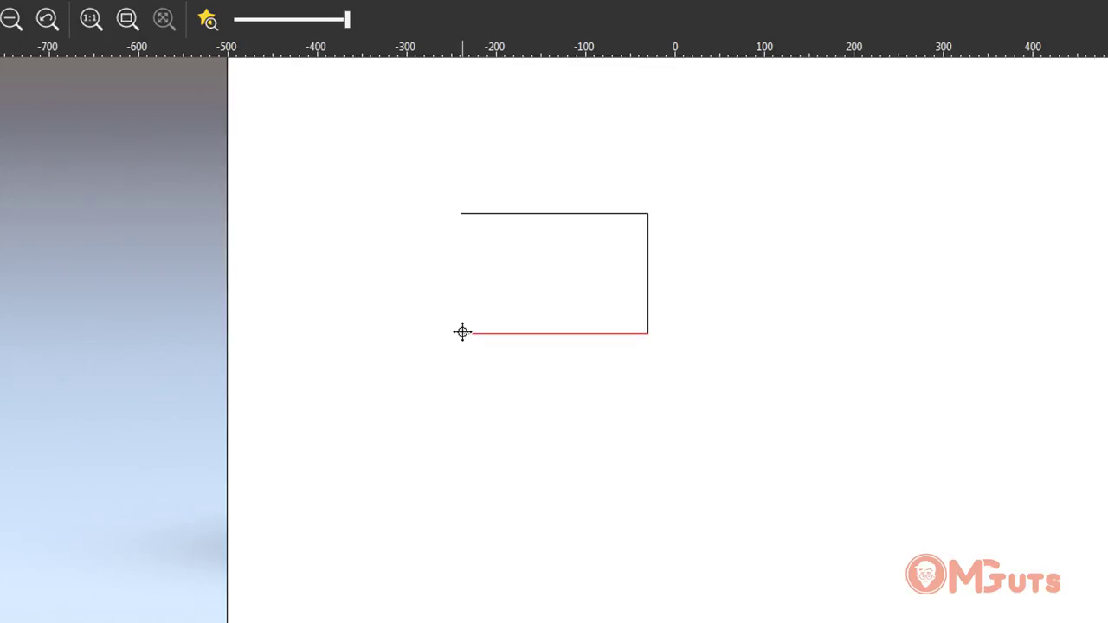
{"action": "left_click", "coordinate": [463, 333]}
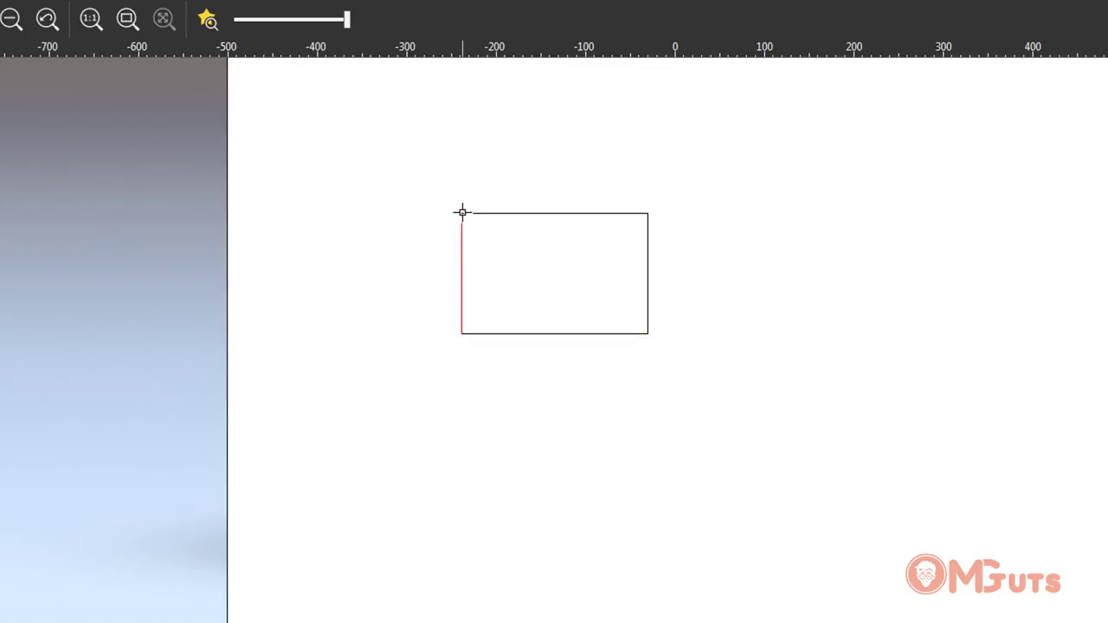
{"action": "left_click", "coordinate": [462, 212]}
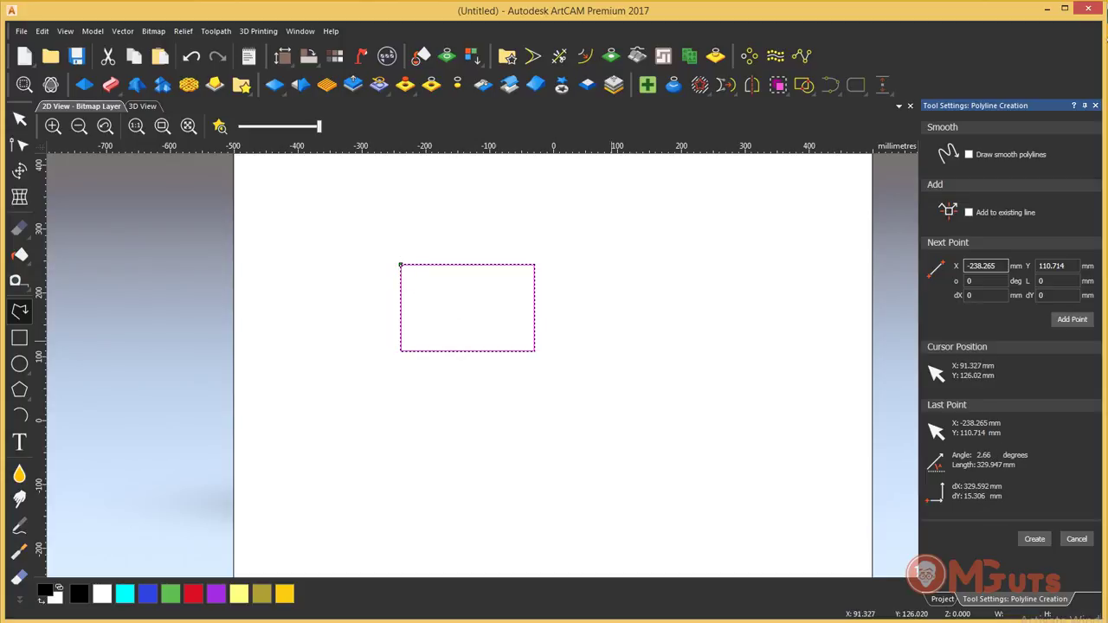
{"action": "left_click", "coordinate": [19, 119]}
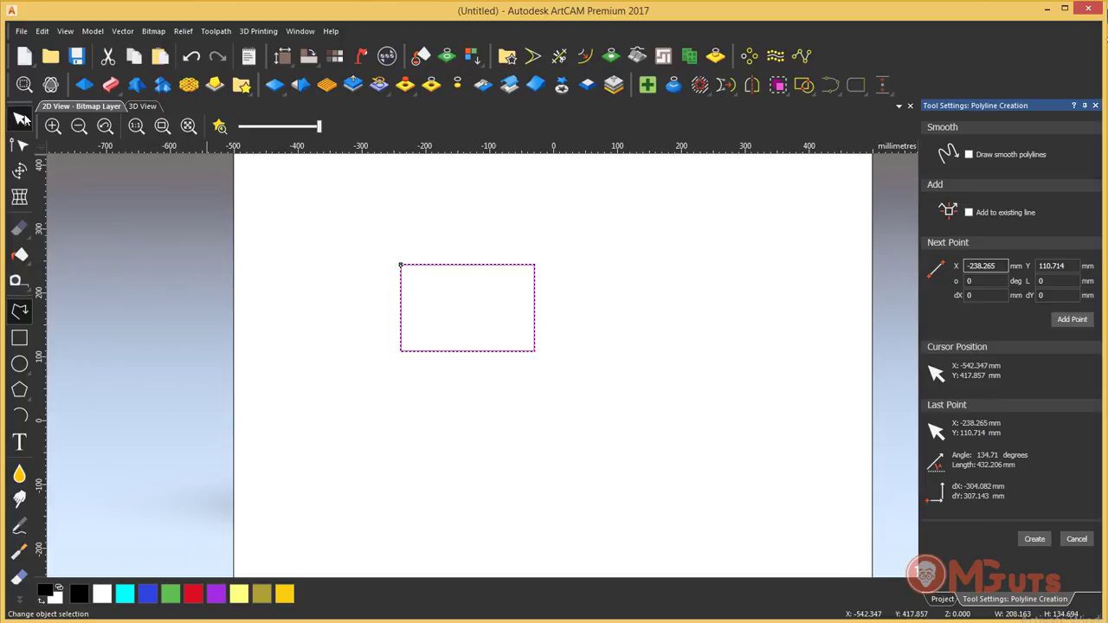
Step: Start a vector text block on the sheet and choose the Bank Note font
{"action": "left_click", "coordinate": [19, 443]}
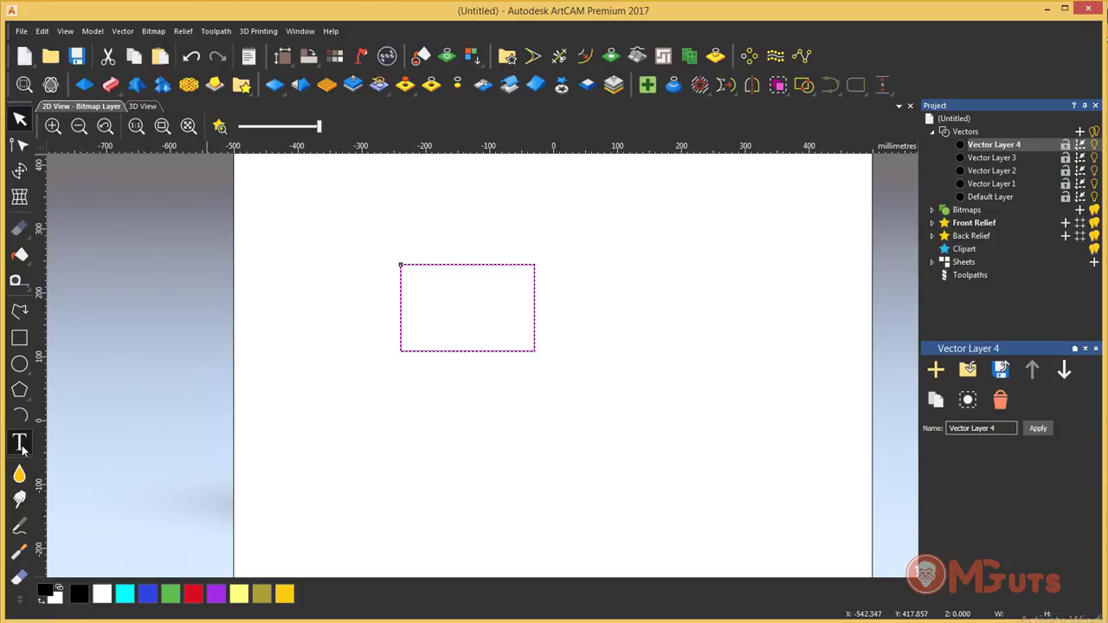
{"action": "left_click", "coordinate": [21, 443]}
{"action": "left_click", "coordinate": [314, 433]}
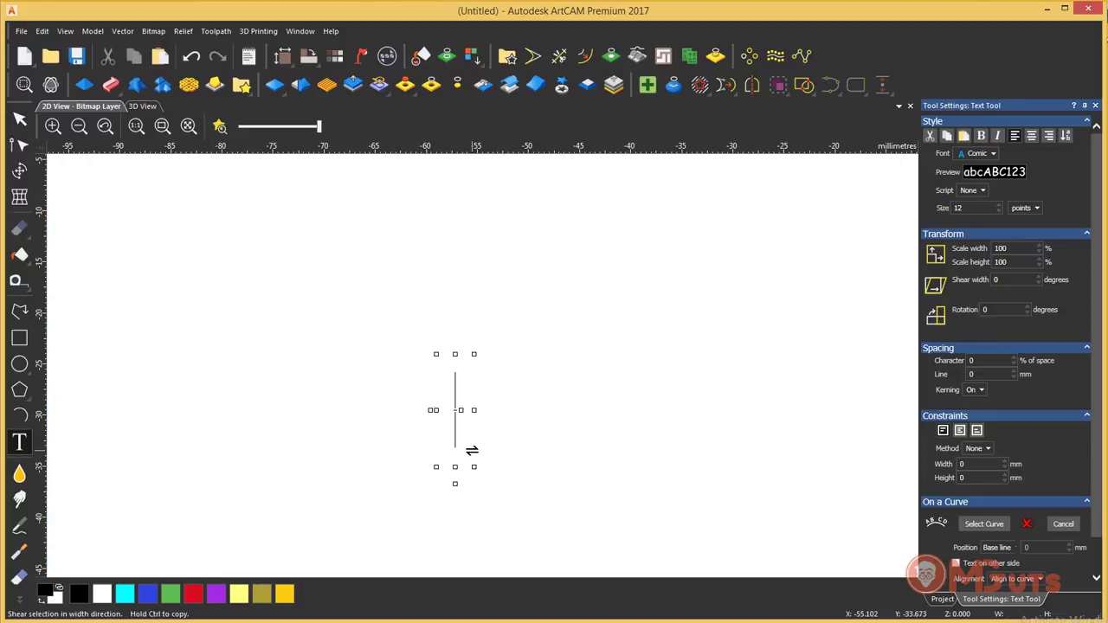
{"action": "left_click", "coordinate": [984, 155]}
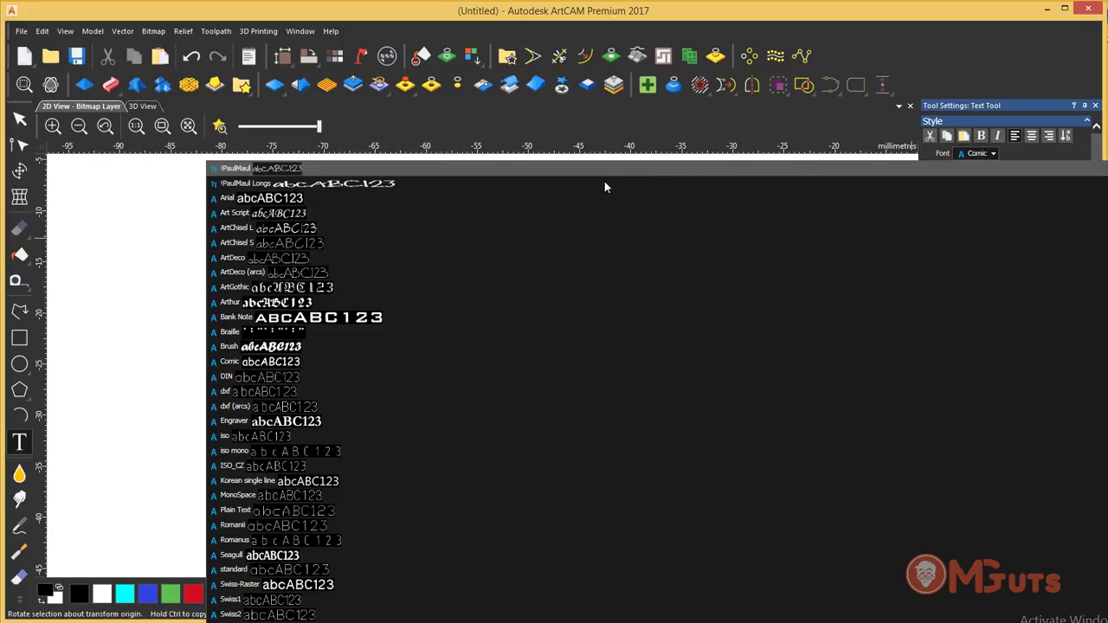
{"action": "left_click", "coordinate": [327, 318]}
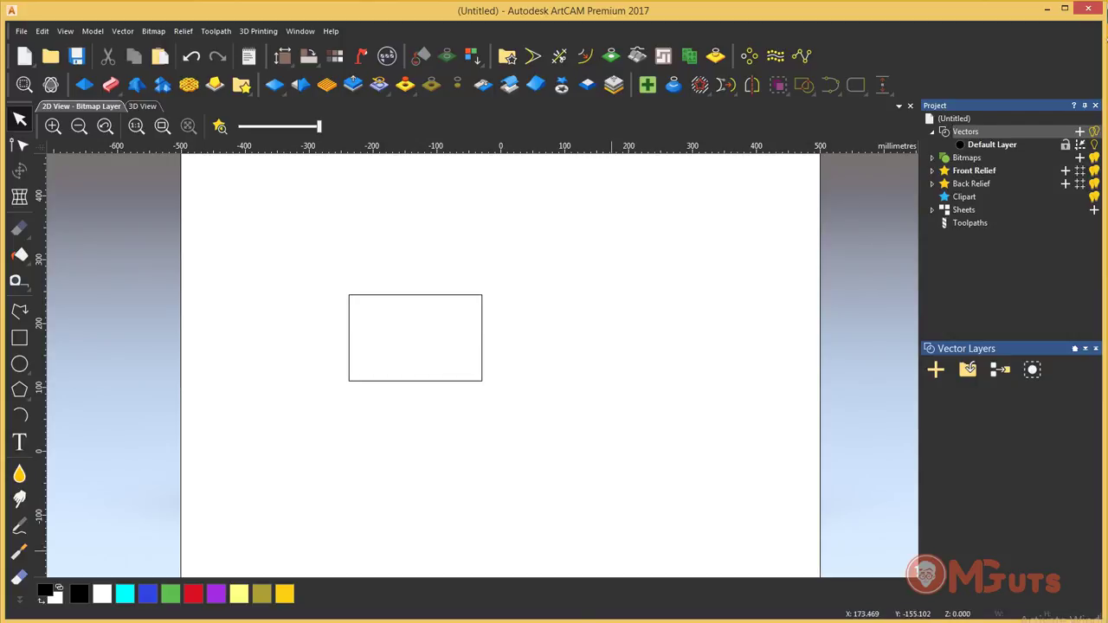
Step: Add Vector Layer 1 and drag a copy of the rectangle just to its right
{"action": "left_click", "coordinate": [1079, 131]}
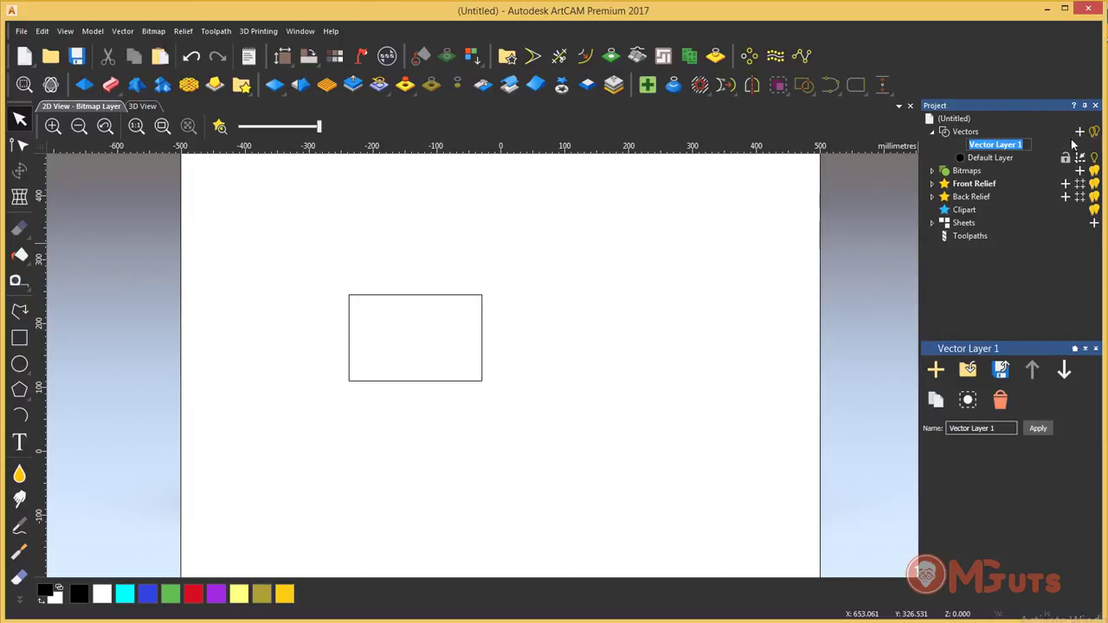
{"action": "left_click", "coordinate": [1039, 144]}
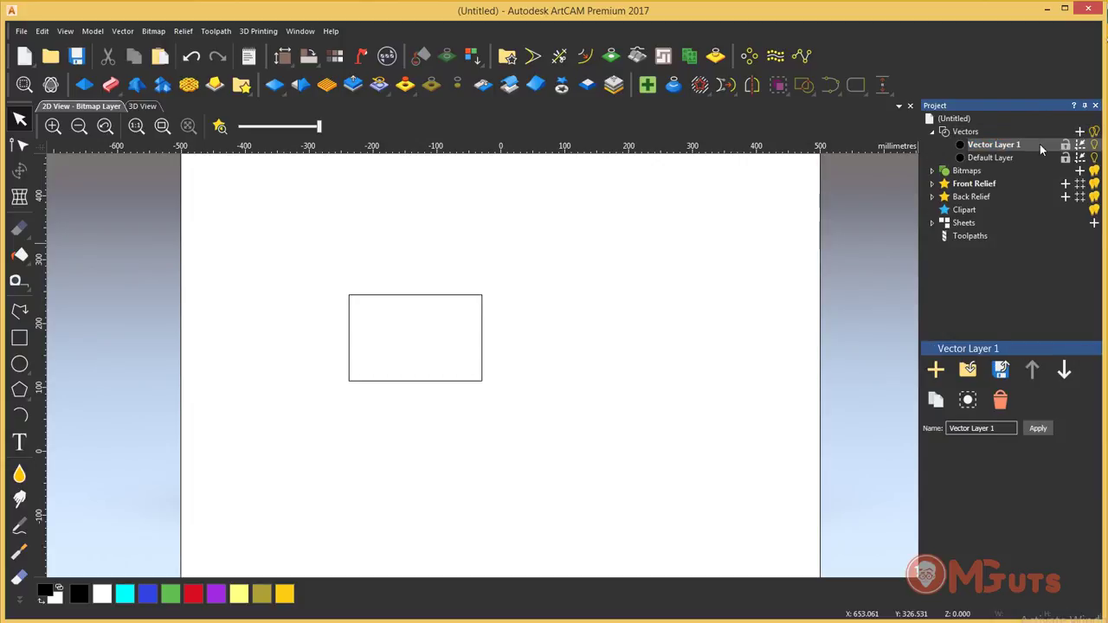
{"action": "left_click", "coordinate": [413, 299]}
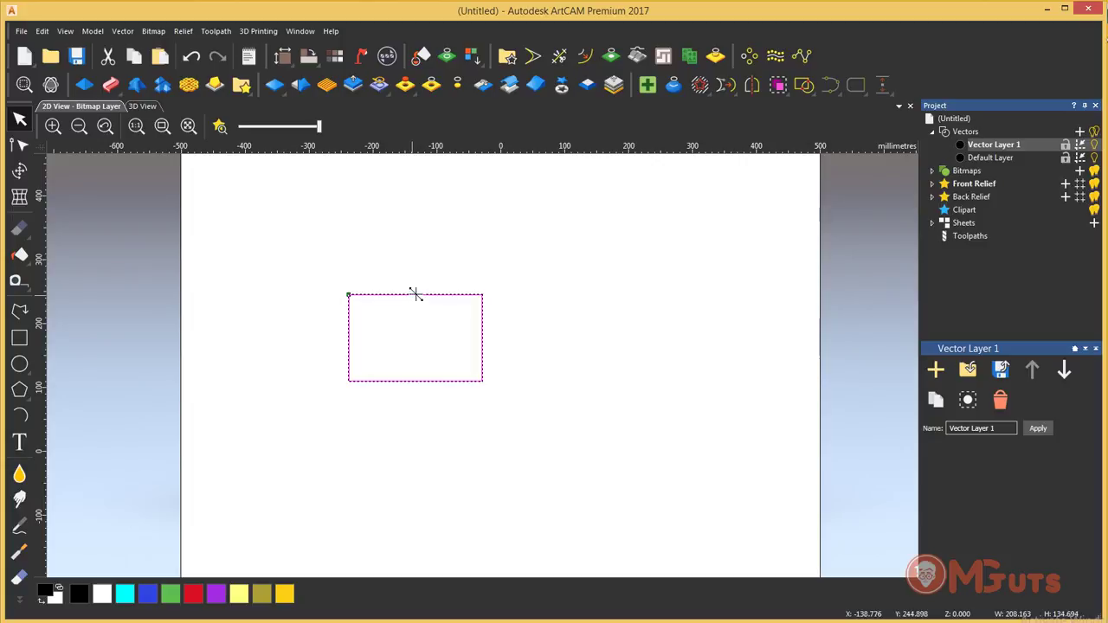
{"action": "left_click_drag", "start_coordinate": [415, 291], "coordinate": [587, 295]}
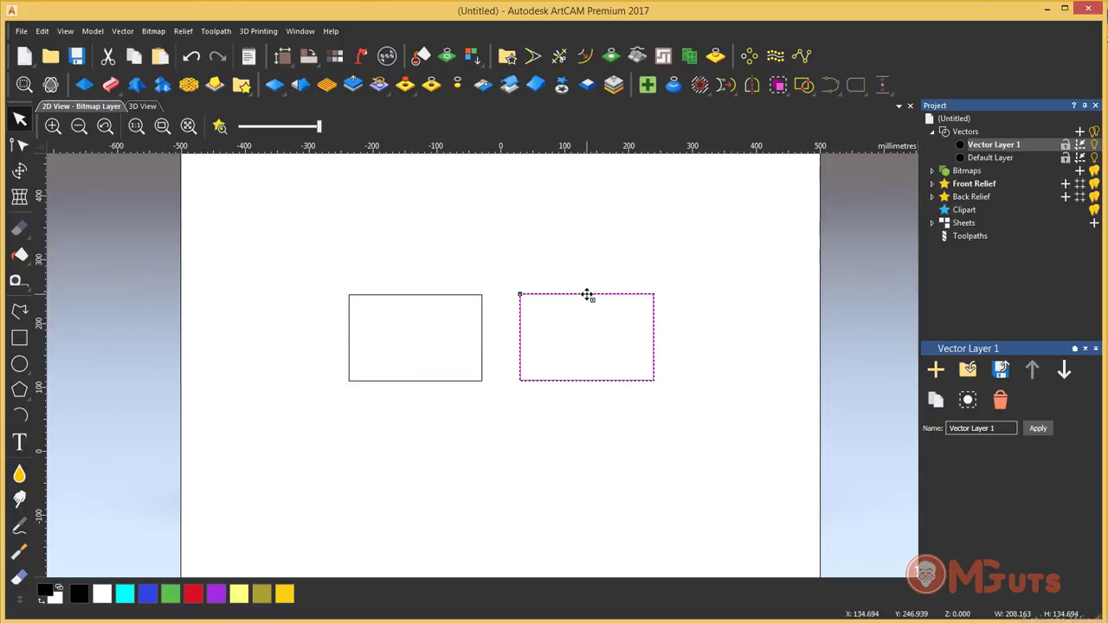
Step: Toggle visibility of Vector Layer 1 and the Default Layer to check their contents
{"action": "left_click", "coordinate": [1093, 145]}
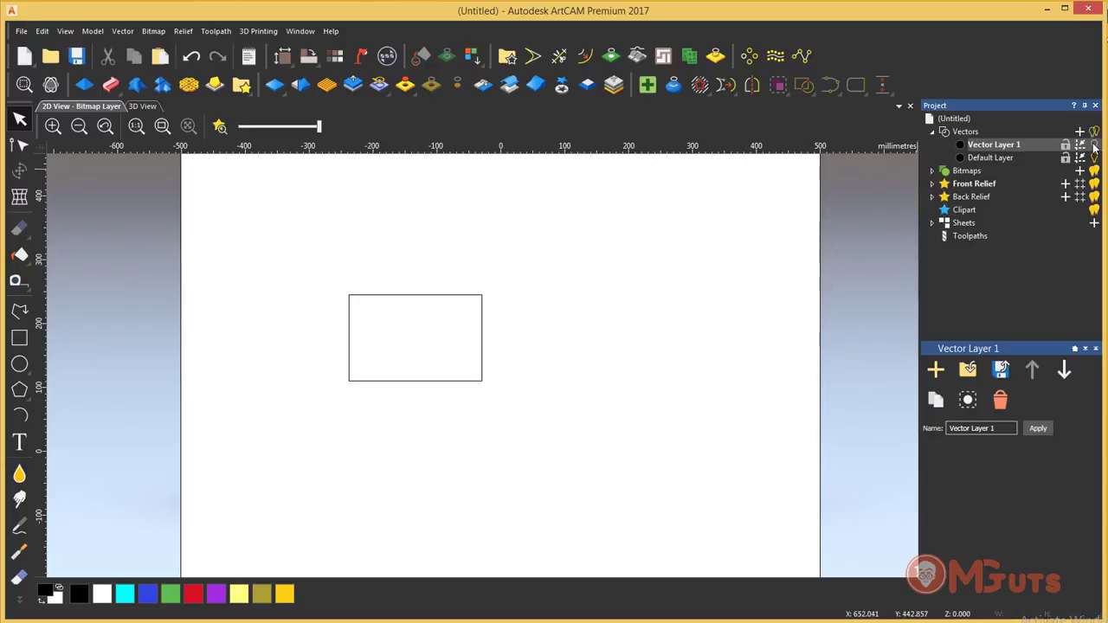
{"action": "left_click", "coordinate": [1093, 146]}
{"action": "left_click", "coordinate": [1093, 159]}
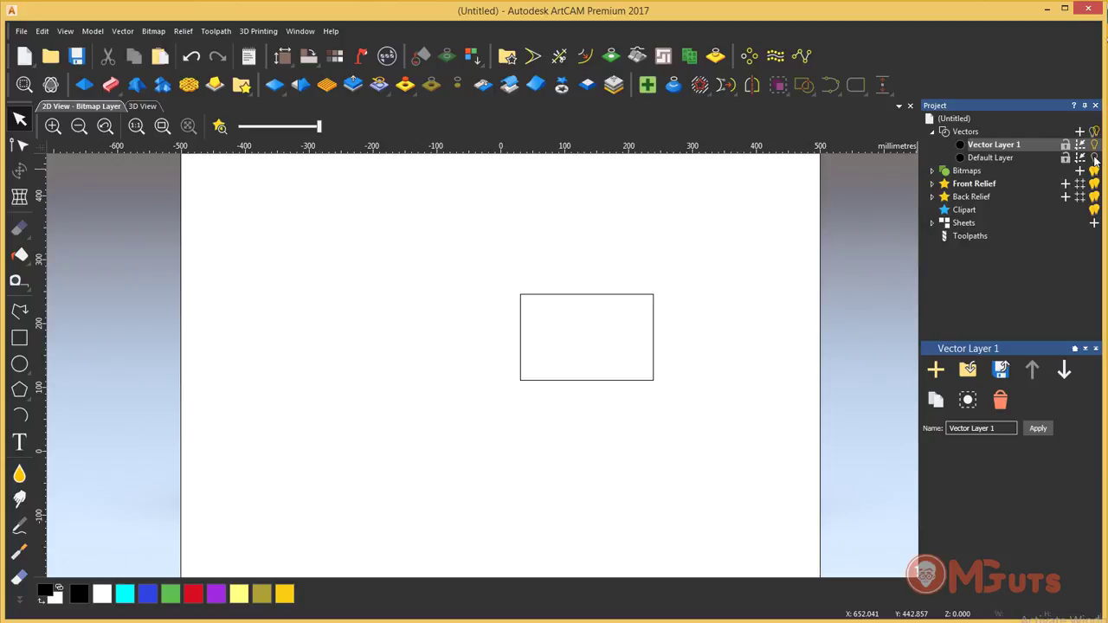
{"action": "left_click", "coordinate": [1093, 158]}
{"action": "left_click", "coordinate": [1093, 145]}
{"action": "left_click", "coordinate": [1094, 145]}
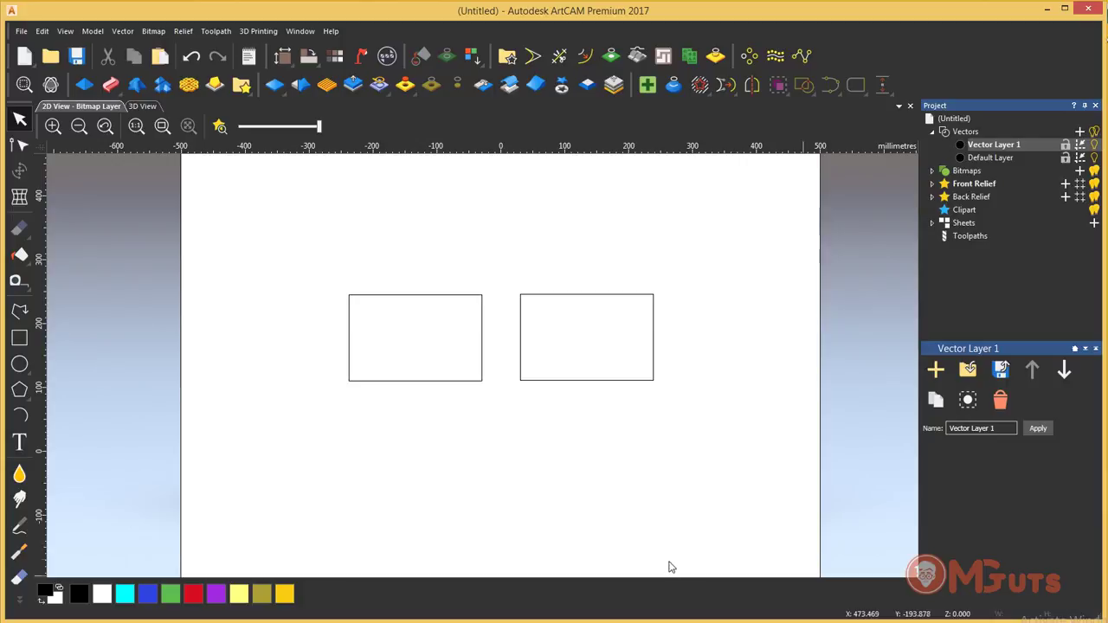
Step: Marquee-select both rectangles and export the vectors, keeping EPS as the file type
{"action": "left_click_drag", "start_coordinate": [717, 455], "coordinate": [313, 279]}
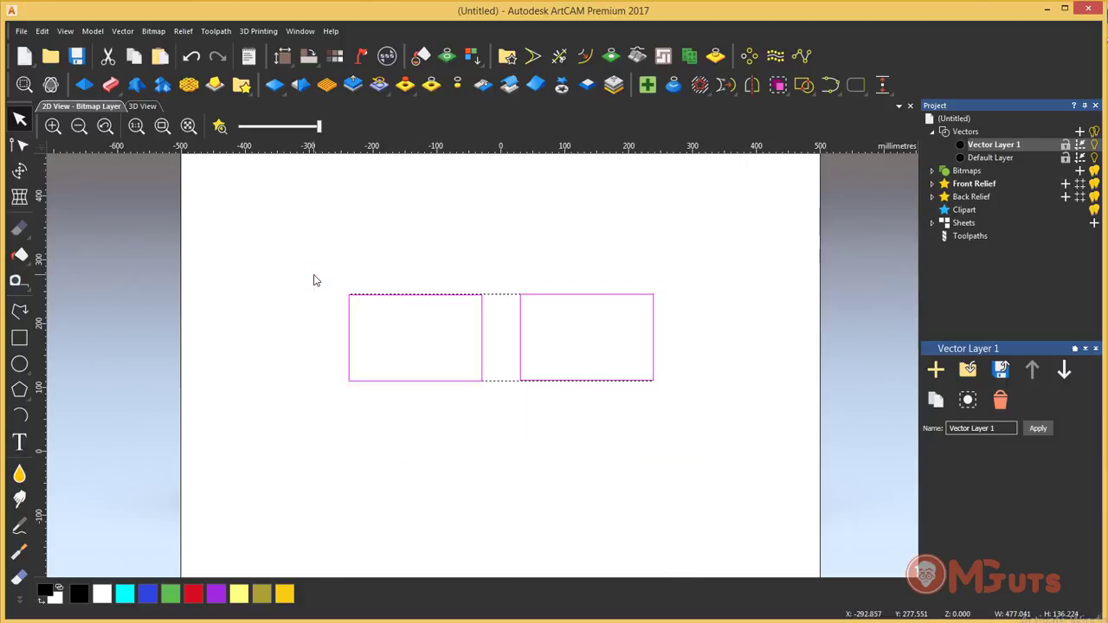
{"action": "left_click", "coordinate": [122, 31]}
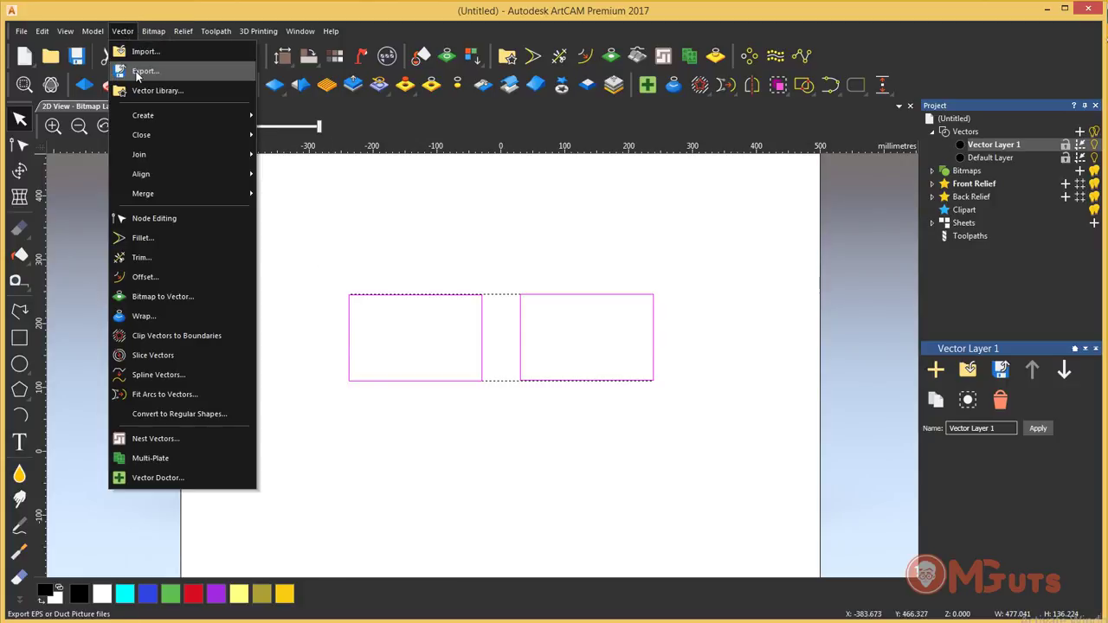
{"action": "left_click", "coordinate": [137, 71]}
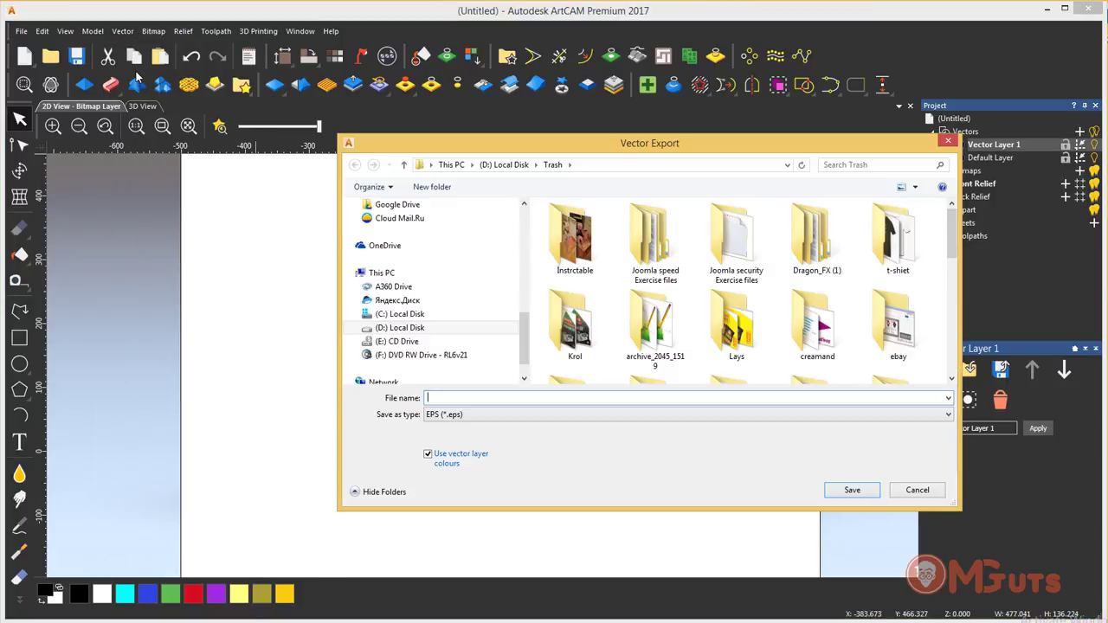
{"action": "left_click", "coordinate": [477, 416]}
{"action": "left_click", "coordinate": [449, 427]}
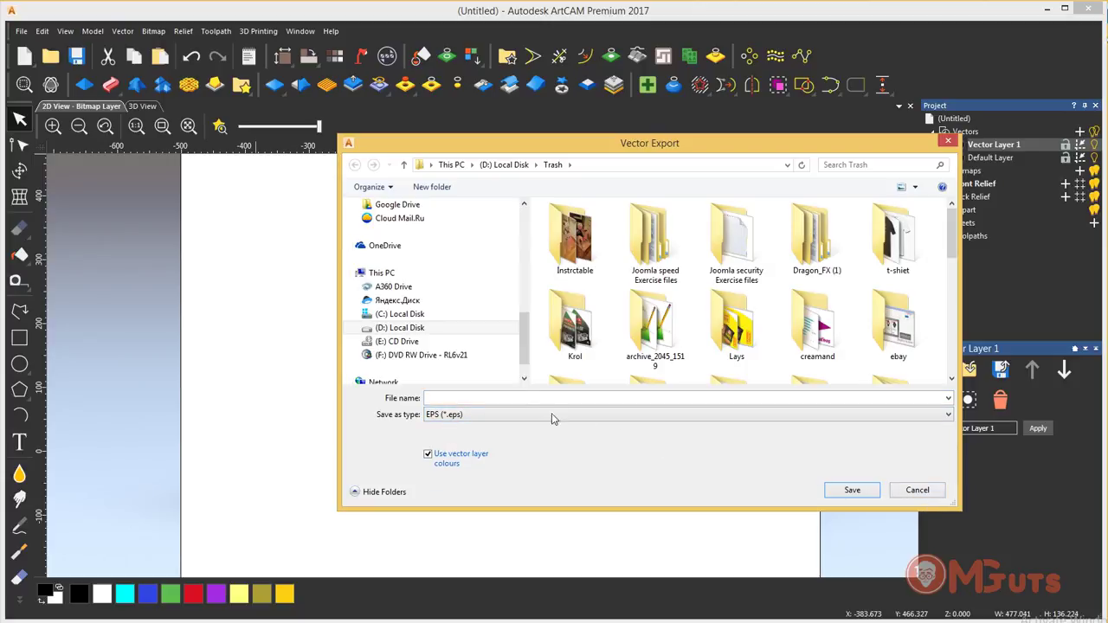
Step: Save the export as test.eps, replacing the existing file
{"action": "left_click", "coordinate": [510, 399]}
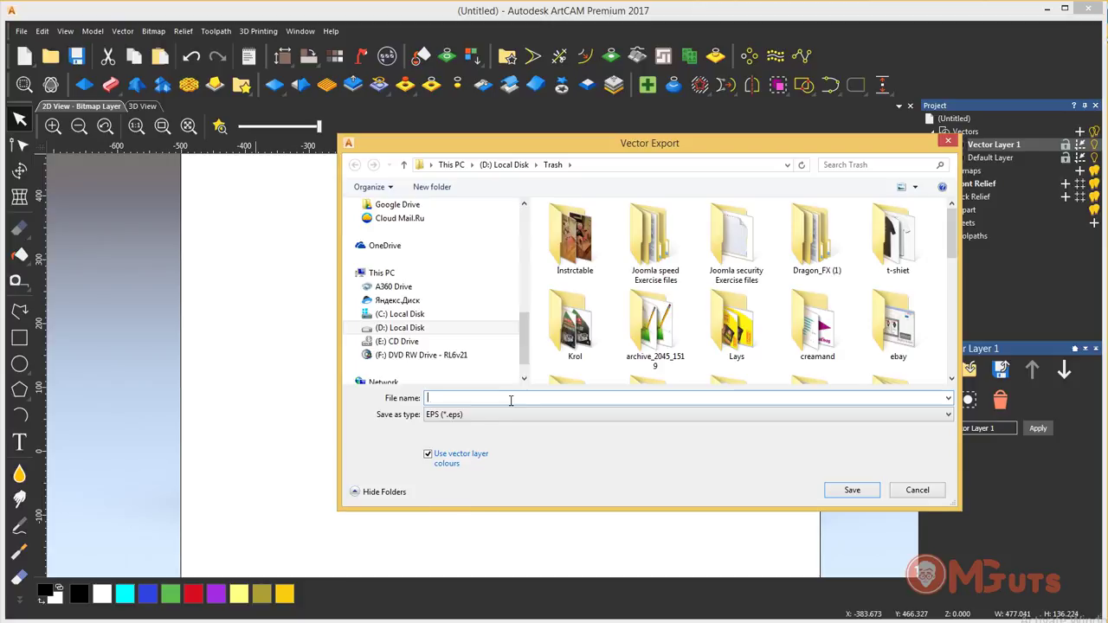
{"action": "type", "text": "test"}
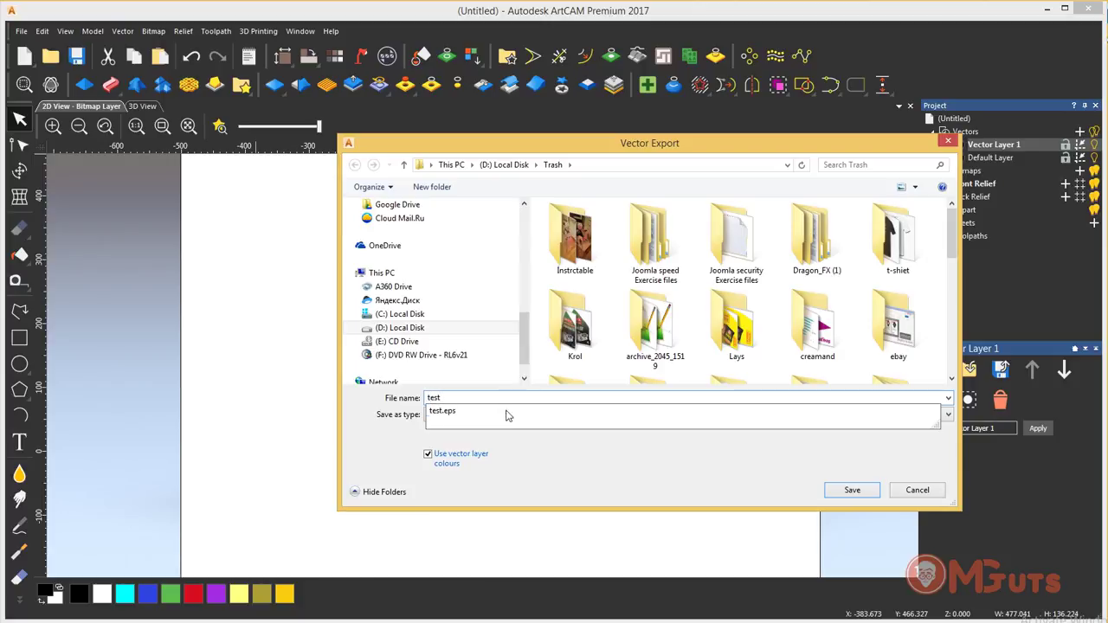
{"action": "left_click", "coordinate": [508, 412]}
{"action": "left_click", "coordinate": [853, 491]}
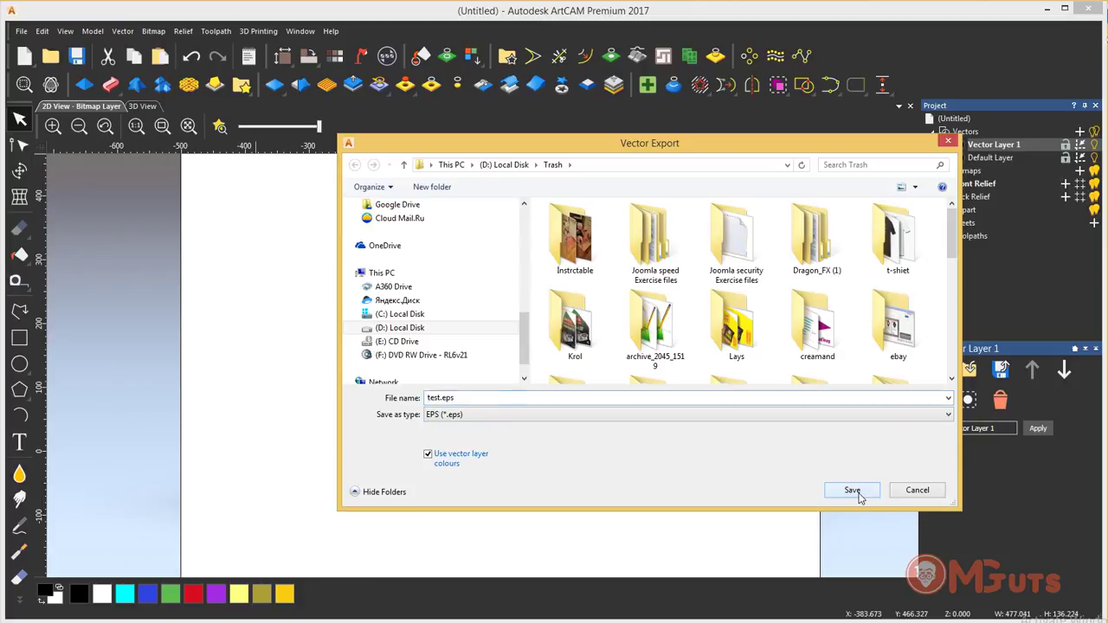
{"action": "left_click", "coordinate": [643, 342]}
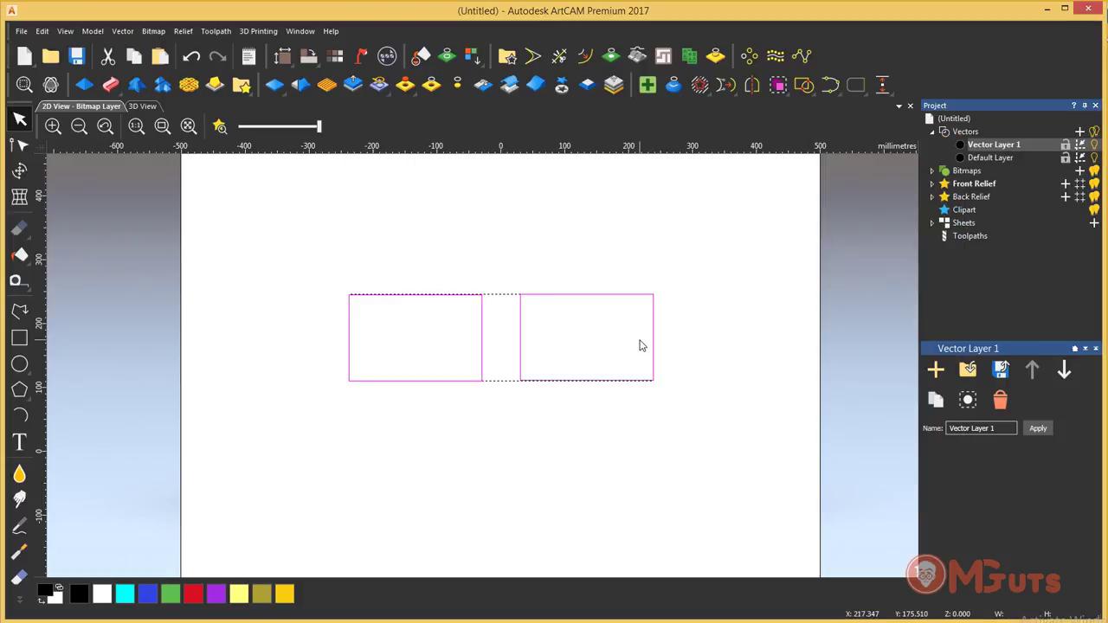